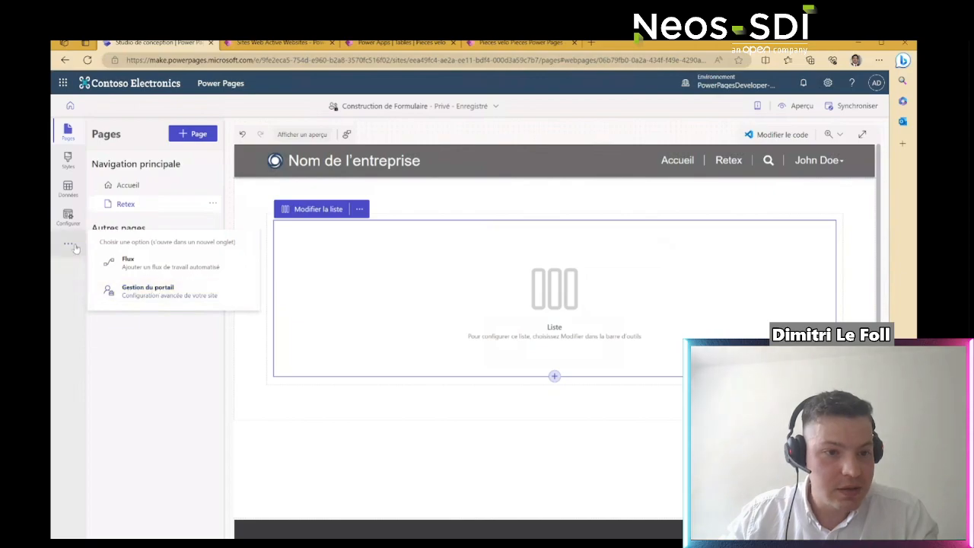
# Step: Open the site's advanced configuration in Gestion du portail and display its lists
pyautogui.click(111, 287)
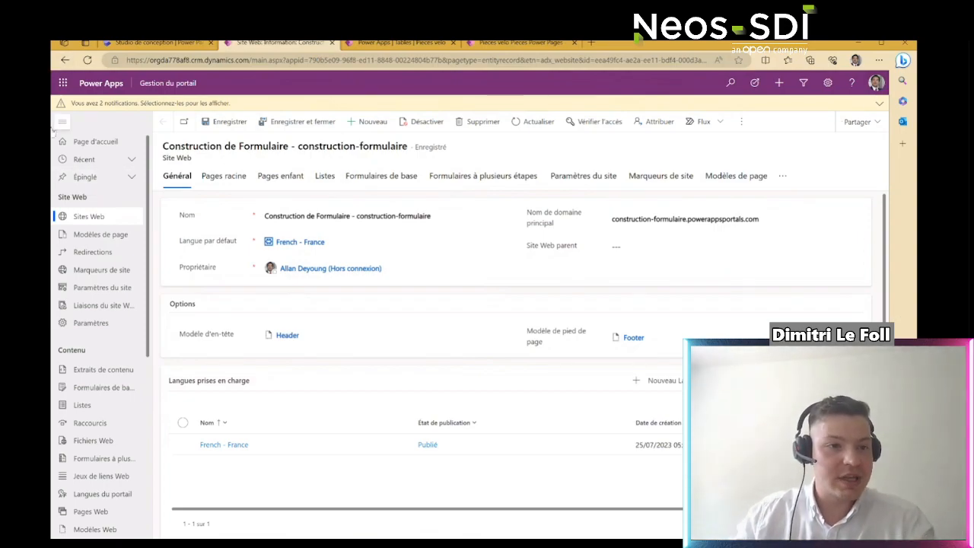
pyautogui.scroll(-3, 84, 396)
pyautogui.scroll(3, 84, 396)
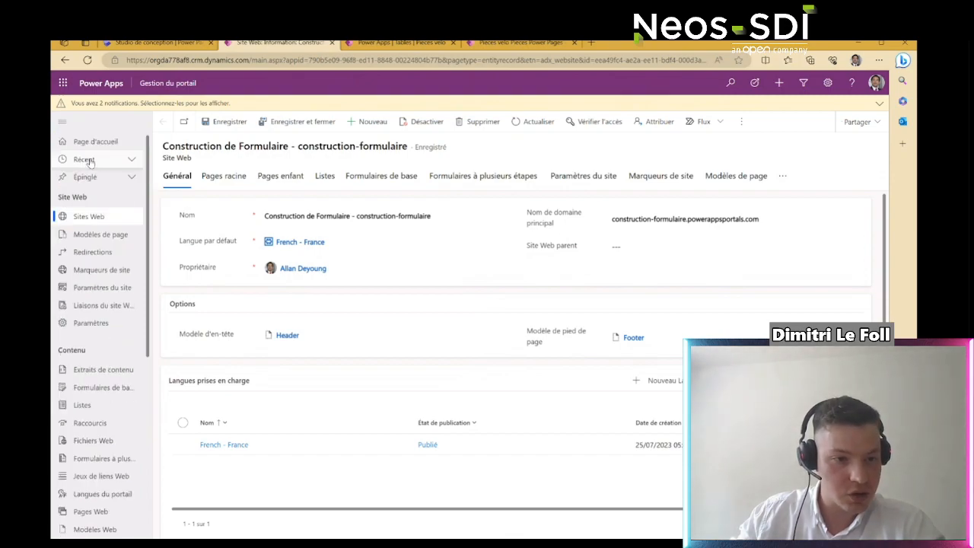
pyautogui.scroll(-2, 99, 346)
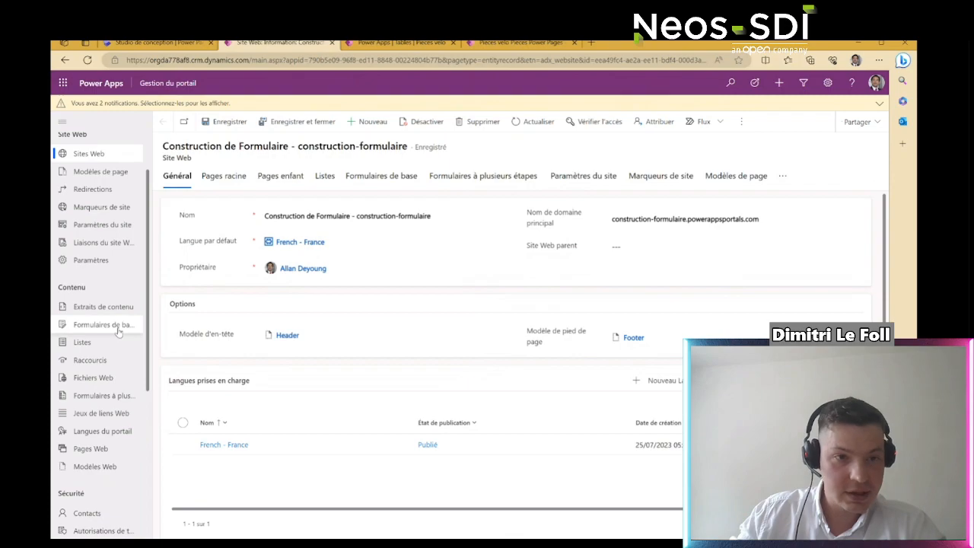
pyautogui.click(97, 342)
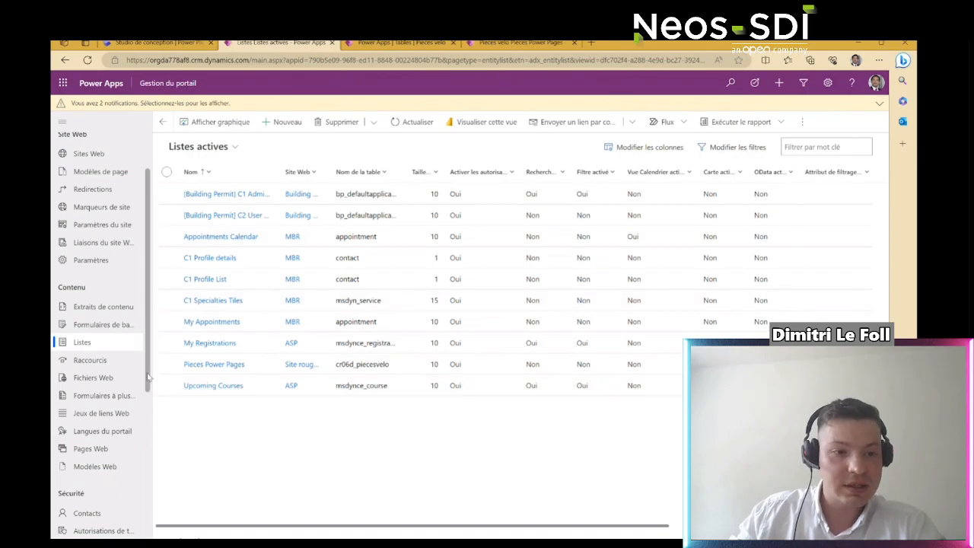
# Step: Look through the portal's active basic forms, and return to the lists
pyautogui.click(103, 324)
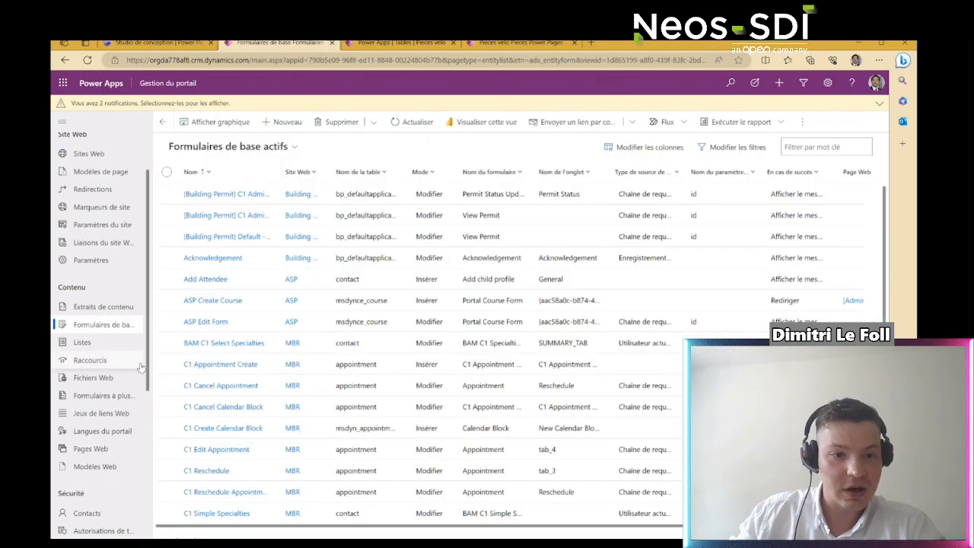
pyautogui.scroll(-4, 263, 317)
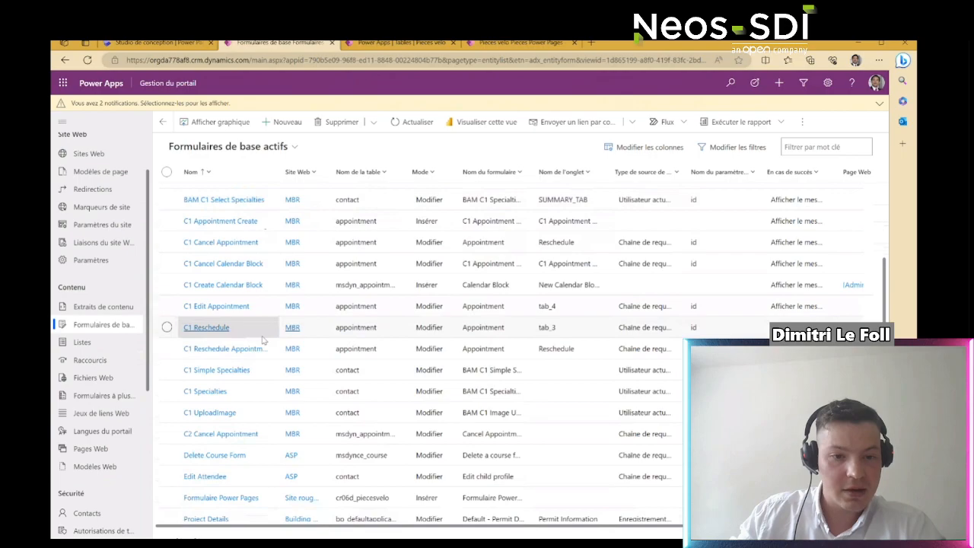
pyautogui.scroll(5, 266, 335)
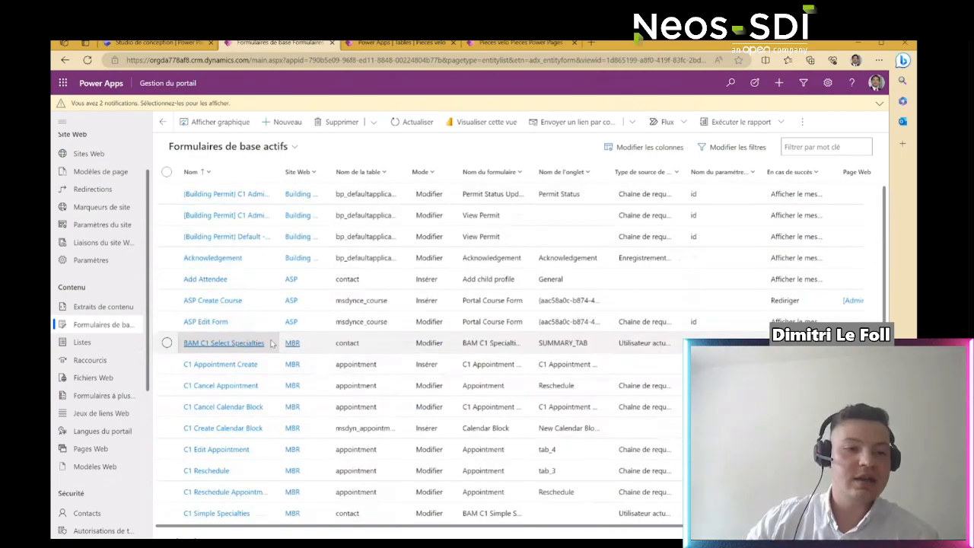
pyautogui.click(107, 348)
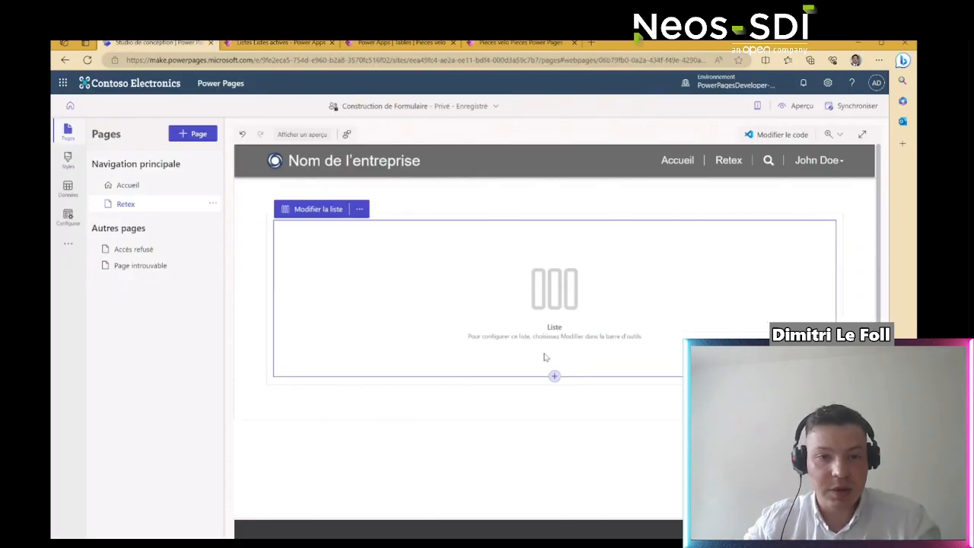
# Step: In the Power Pages design studio, delete the empty list from the Retex page and start a new form in its place
pyautogui.click(358, 209)
pyautogui.click(399, 287)
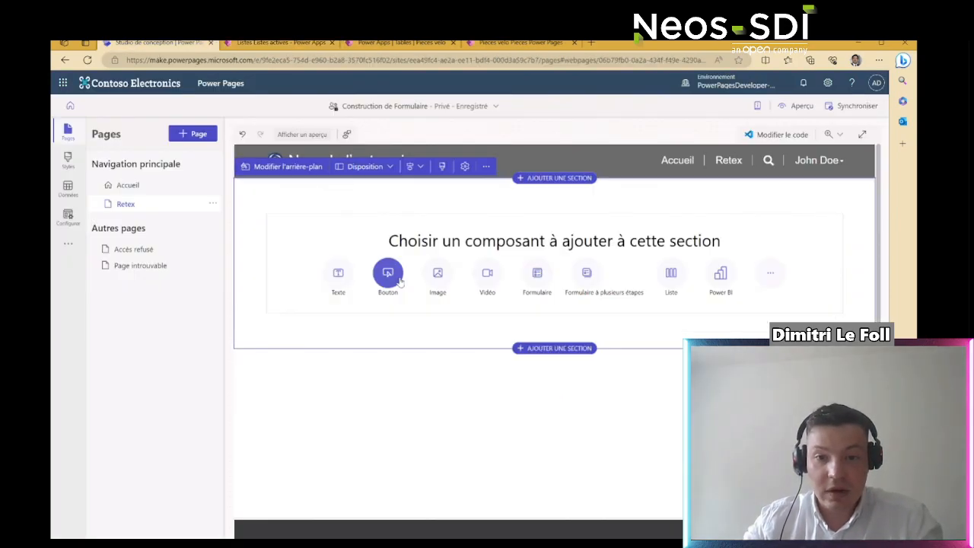
pyautogui.click(537, 274)
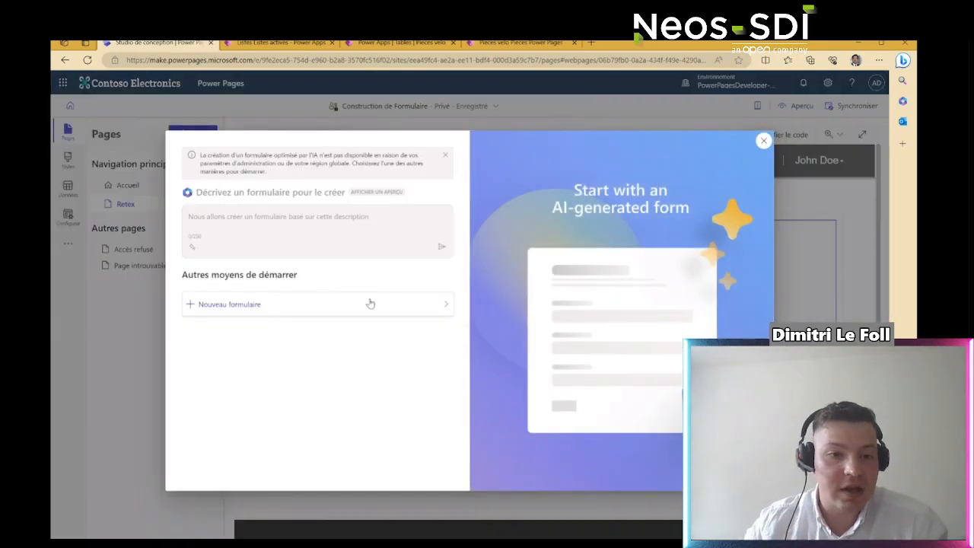
pyautogui.click(370, 304)
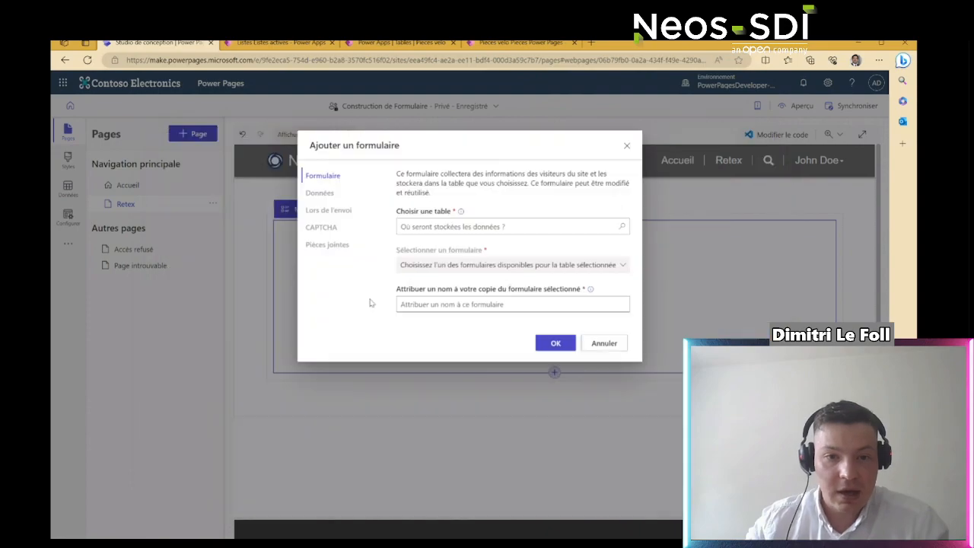
# Step: Base the new form on the Pieces velo table and its Formulaire Power Pages form
pyautogui.click(488, 226)
pyautogui.write('piec')
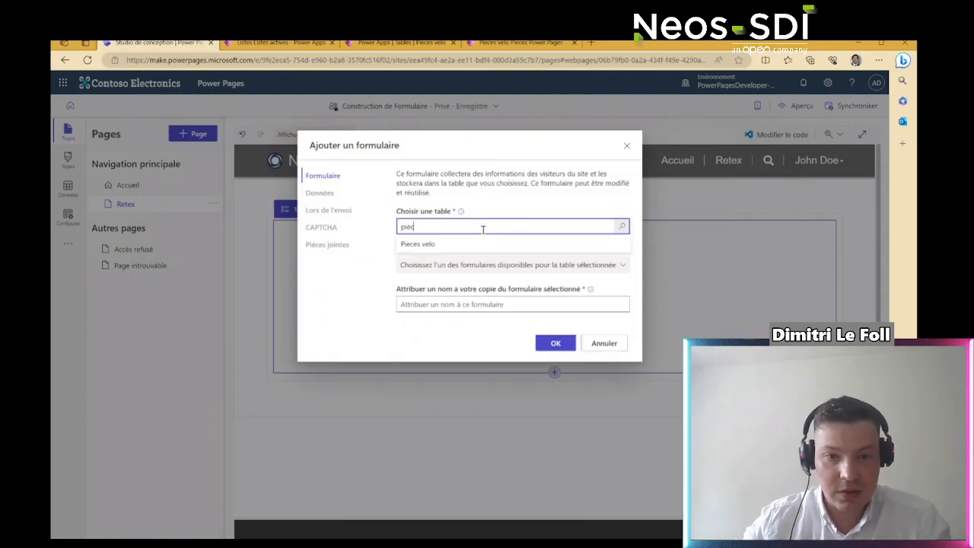
pyautogui.click(417, 243)
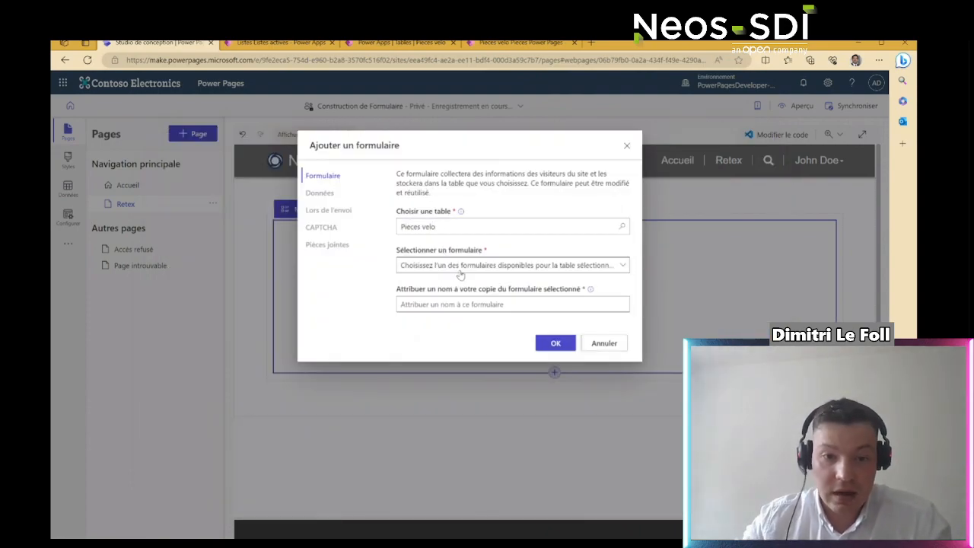
pyautogui.click(463, 268)
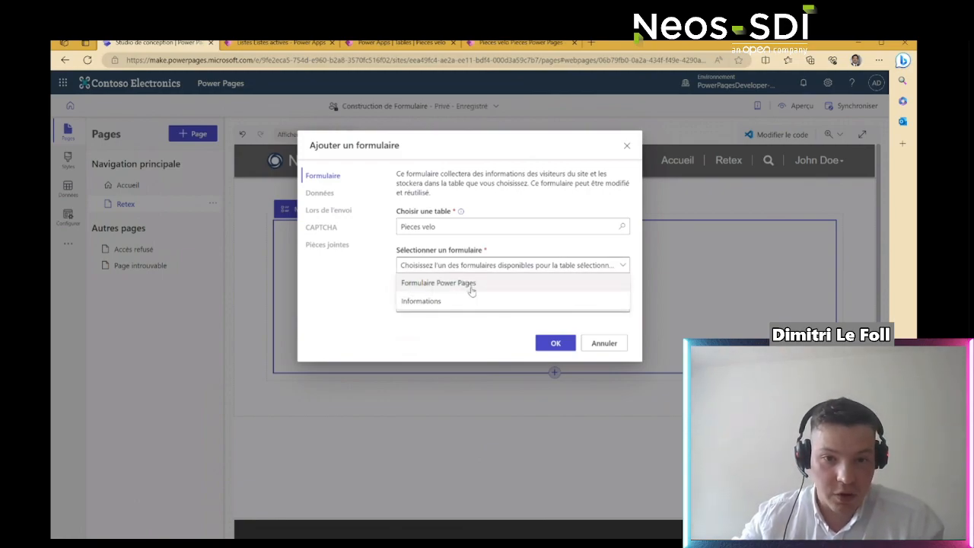
pyautogui.click(469, 284)
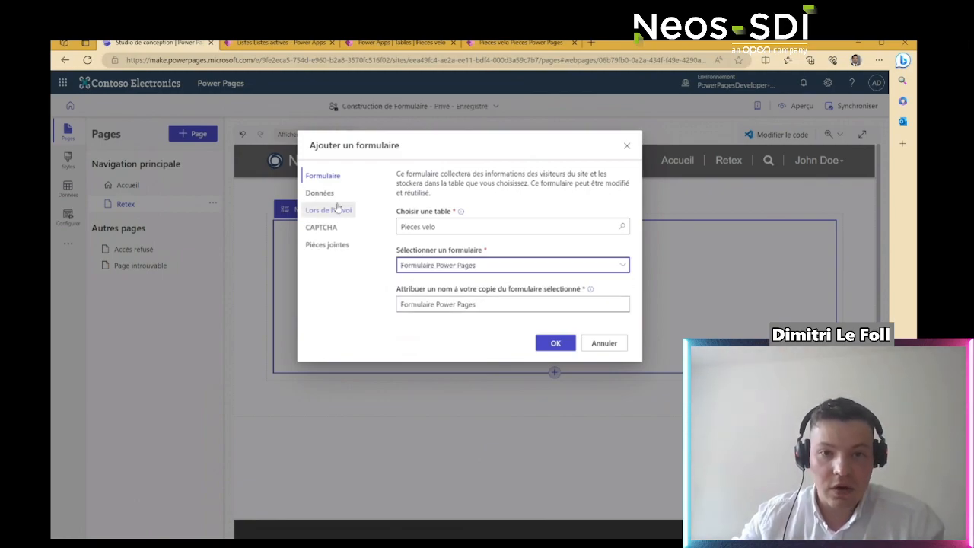
# Step: Turn off the form's CAPTCHA for both anonymous and authenticated users
pyautogui.click(332, 226)
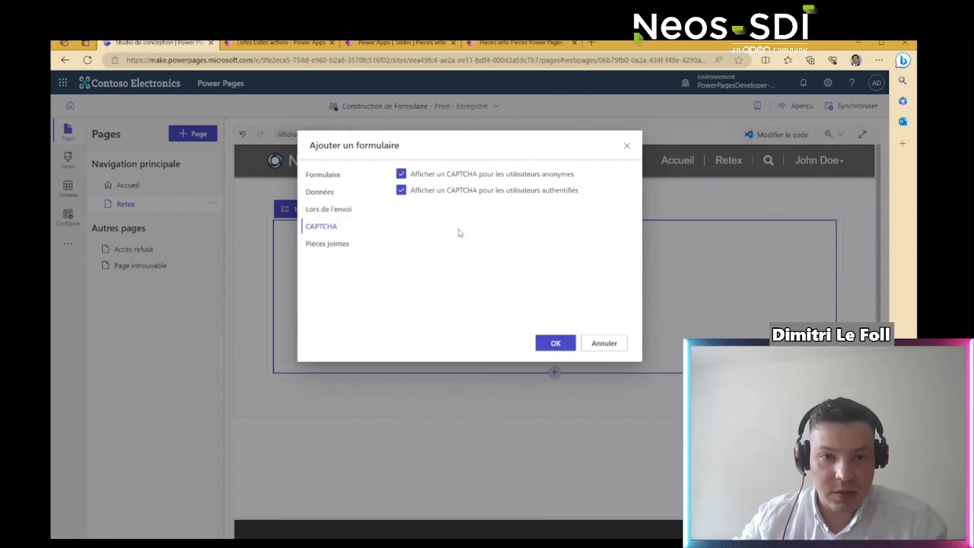
pyautogui.click(401, 190)
pyautogui.click(401, 174)
pyautogui.click(333, 180)
# Step: Name the form copy Formulaire Power Pages web and add it to the Retex page
pyautogui.click(494, 304)
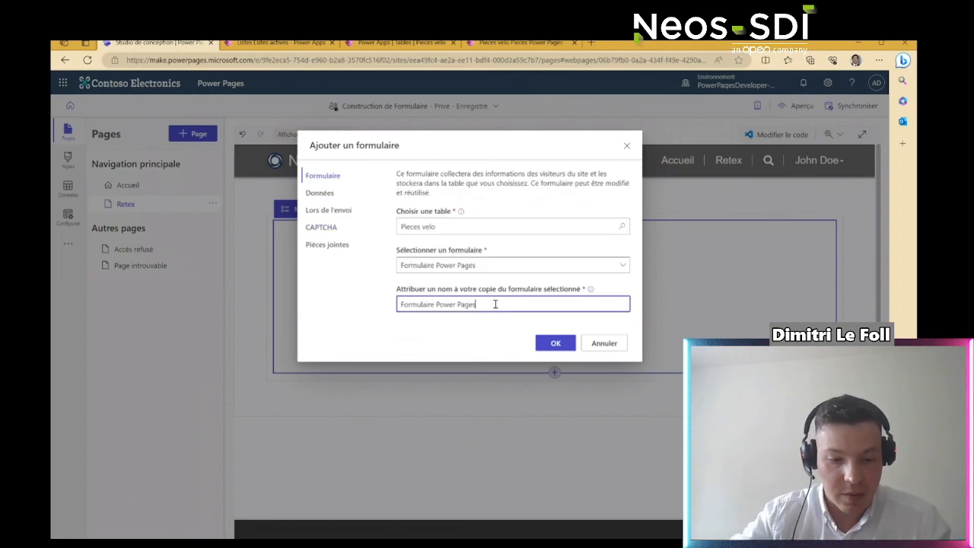
pyautogui.write('web')
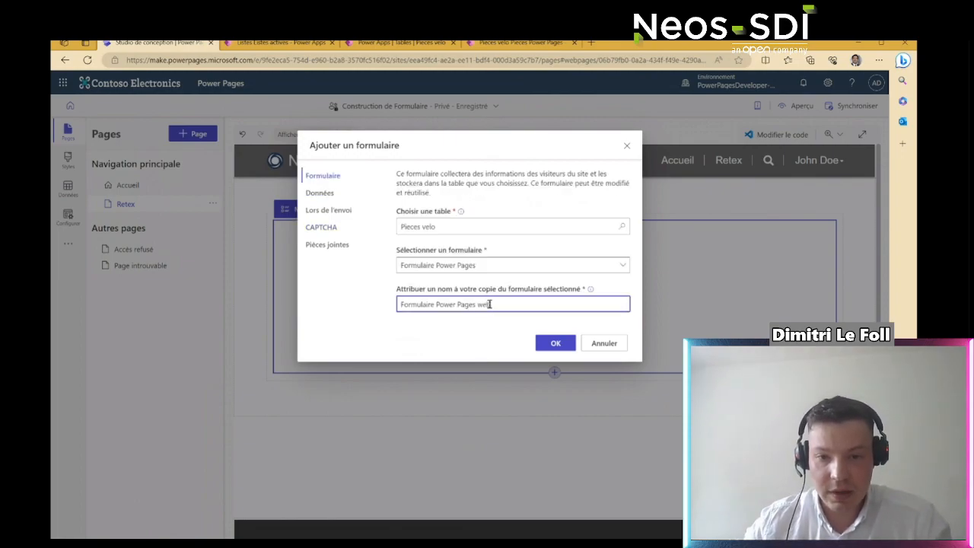
pyautogui.click(556, 342)
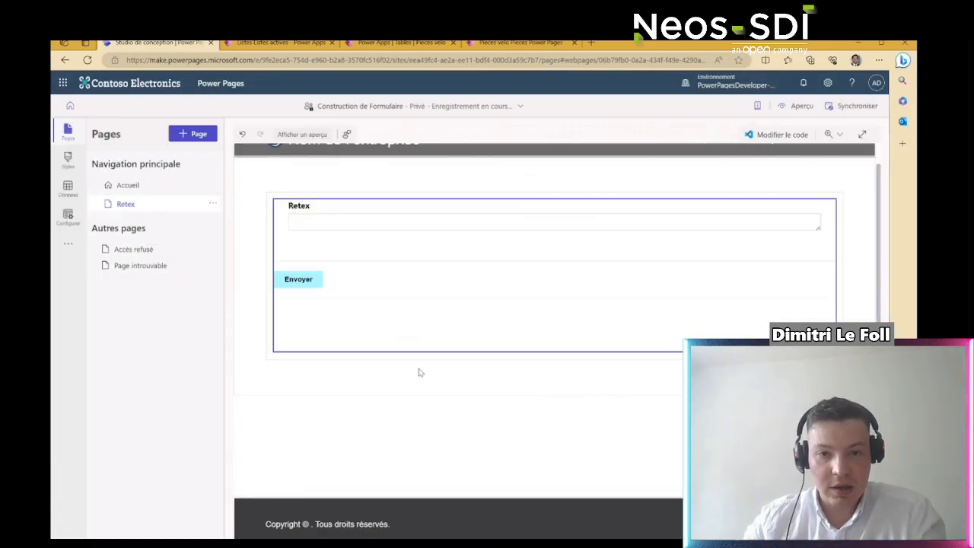
# Step: Switch to Gestion du portail and display the active basic forms
pyautogui.hotkey('ctrl', 'Tab')
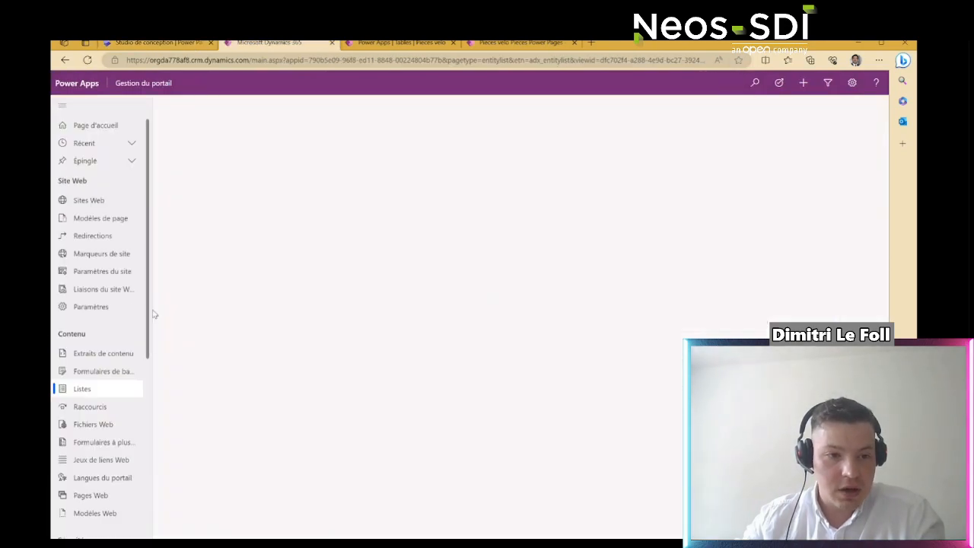
pyautogui.click(108, 387)
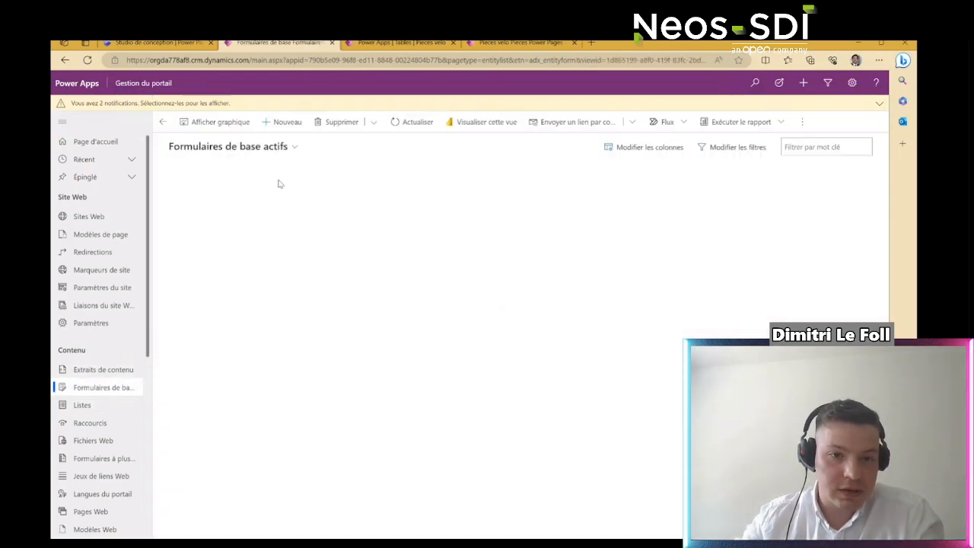
# Step: Try to filter the basic forms to the website Nouveau test - nouveauTest
pyautogui.click(298, 172)
pyautogui.click(326, 228)
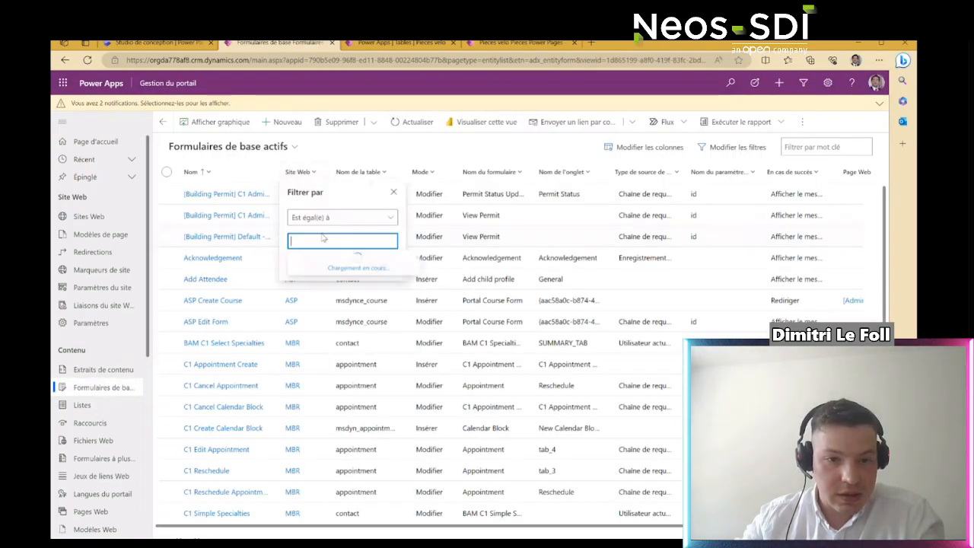
pyautogui.scroll(-1, 360, 304)
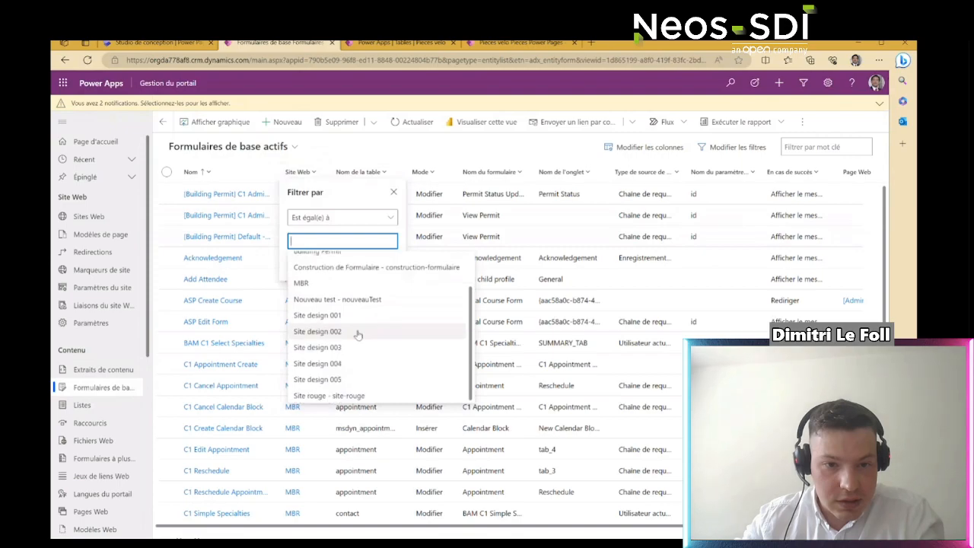
pyautogui.scroll(1, 361, 366)
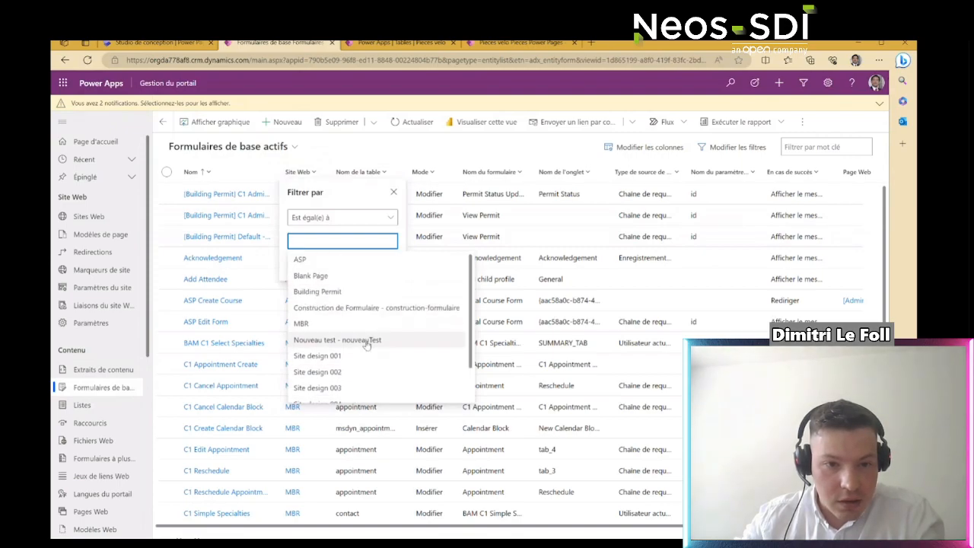
pyautogui.scroll(-1, 371, 321)
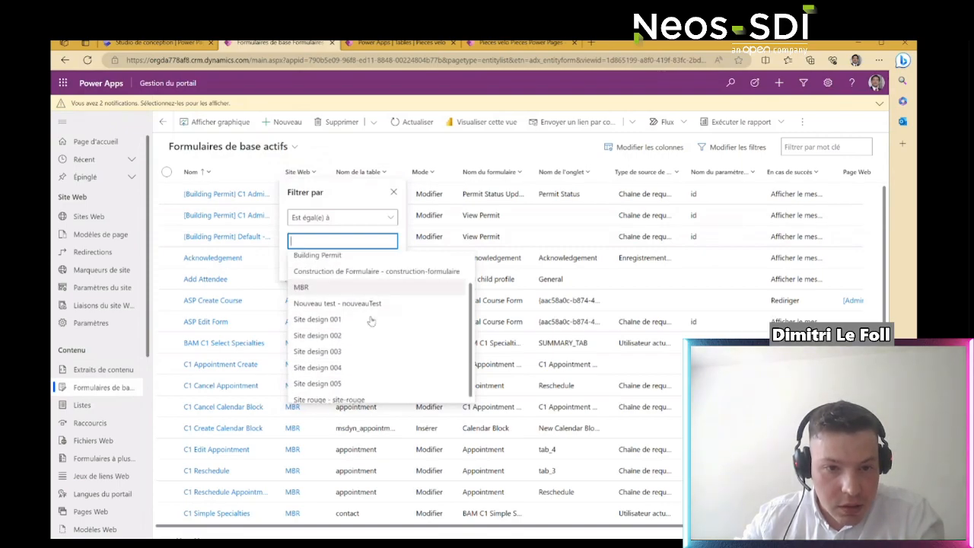
pyautogui.scroll(1, 370, 321)
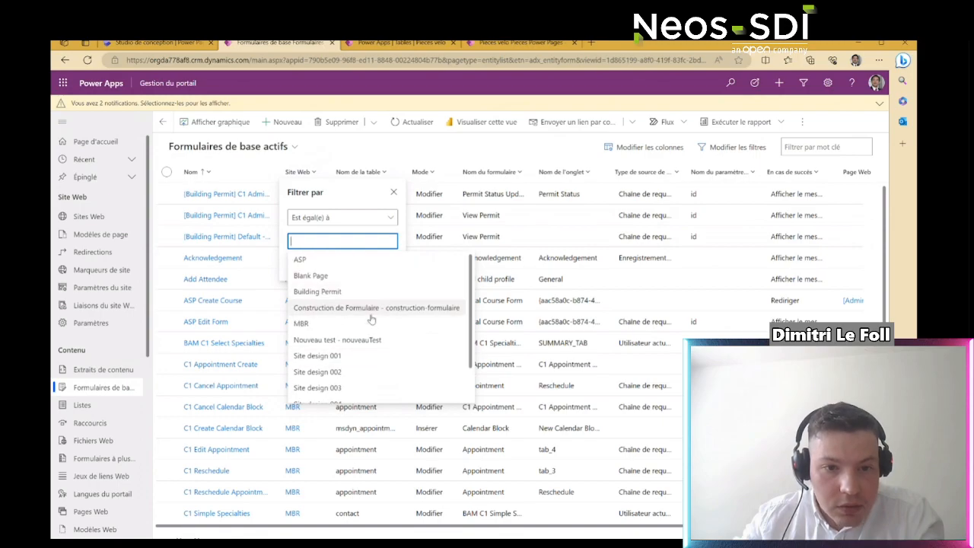
pyautogui.click(350, 340)
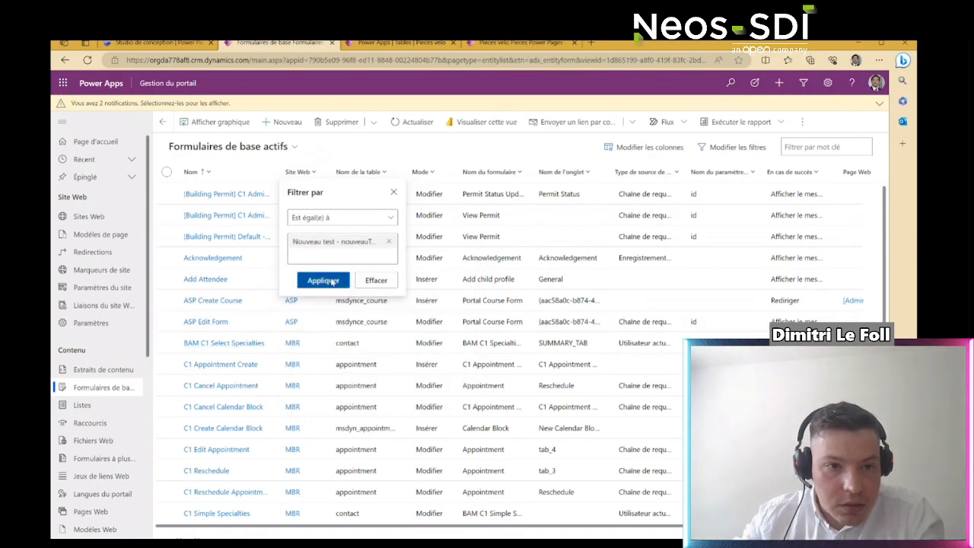
pyautogui.click(332, 281)
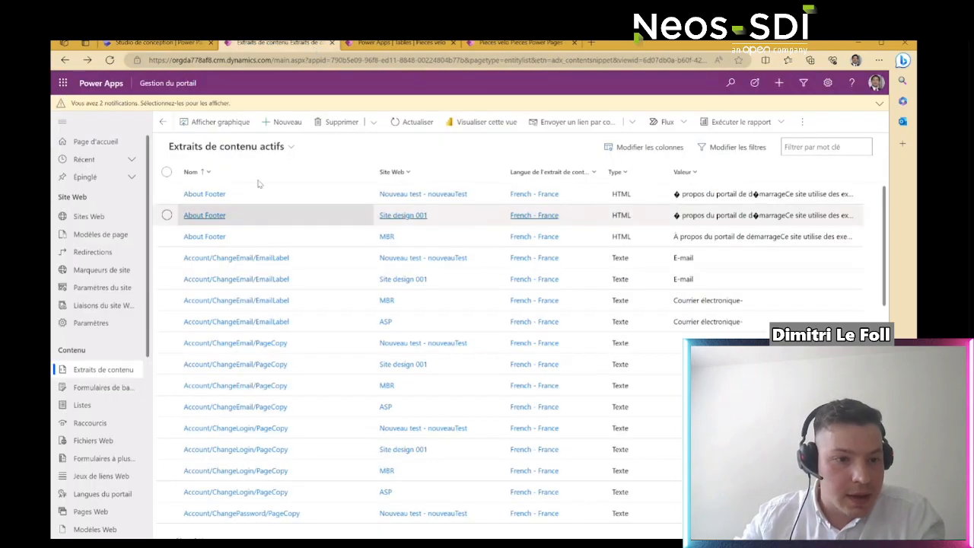
# Step: Filter the basic forms to the website Construction de Formulaire - construction-formulaire and open the new Formulaire Power Pages record
pyautogui.click(103, 387)
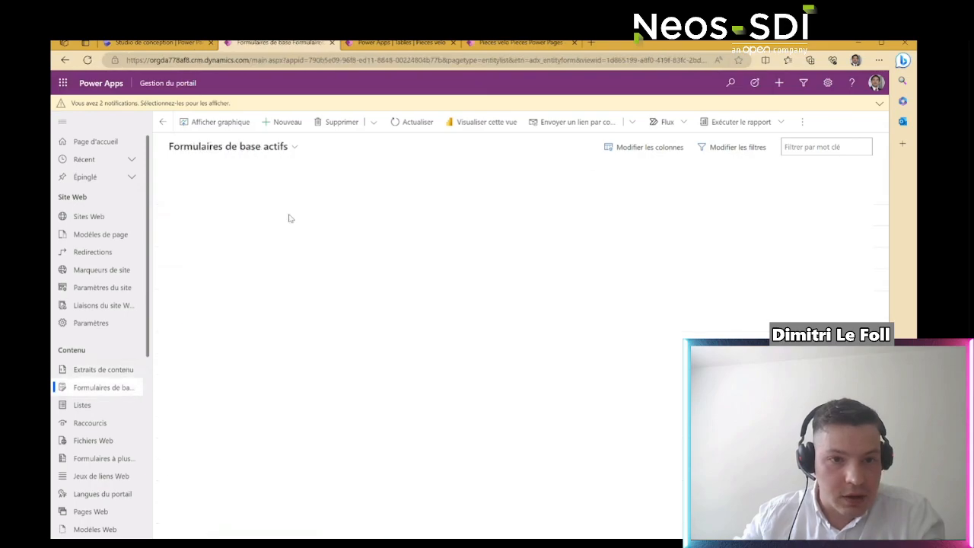
pyautogui.click(300, 172)
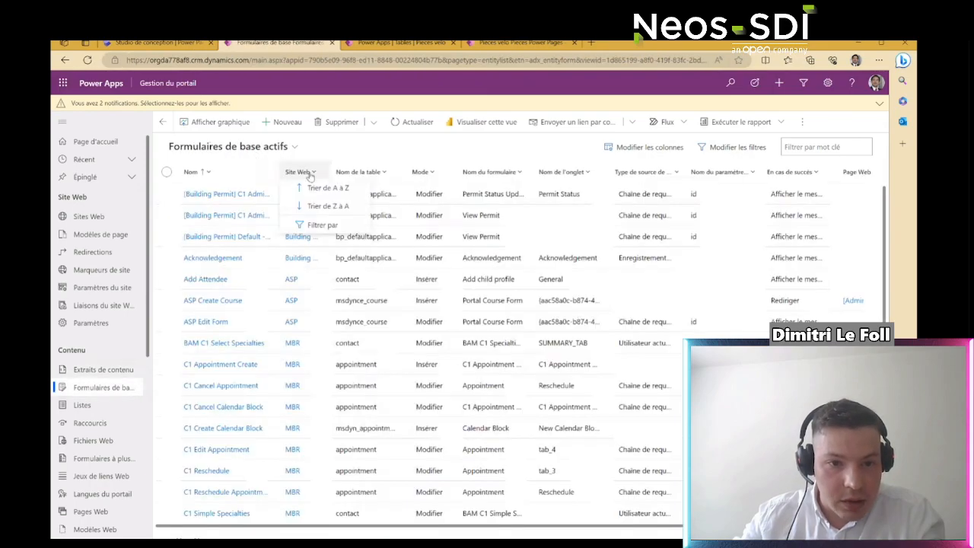
pyautogui.click(317, 224)
pyautogui.click(327, 307)
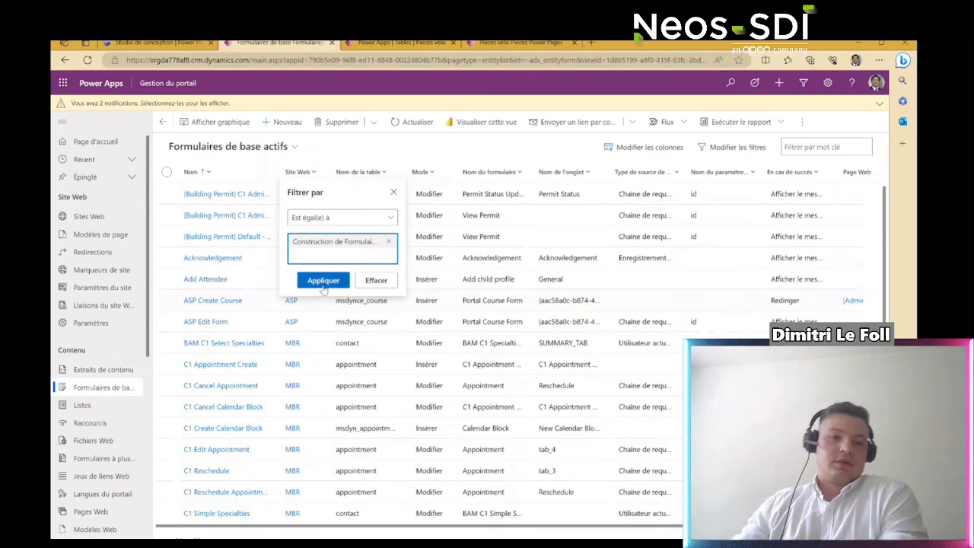
pyautogui.click(322, 280)
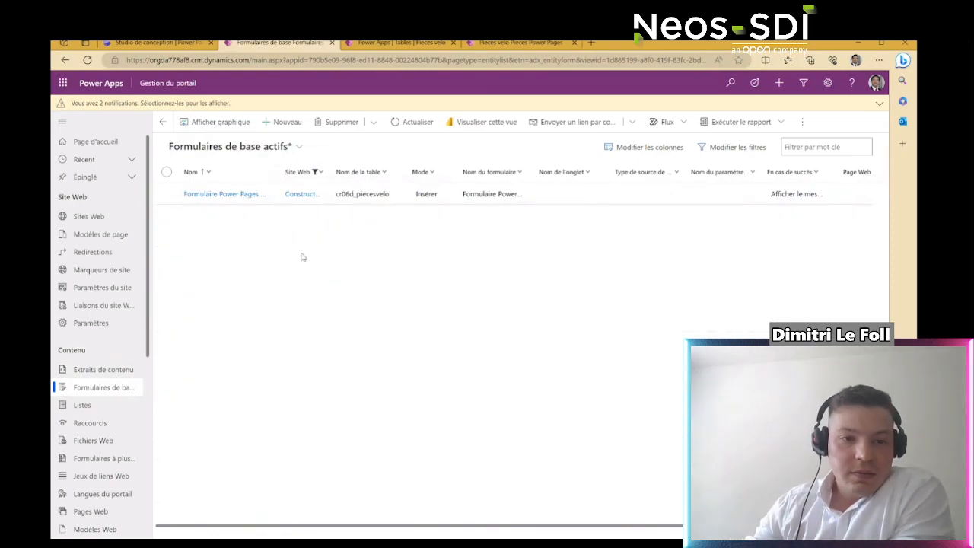
pyautogui.click(232, 194)
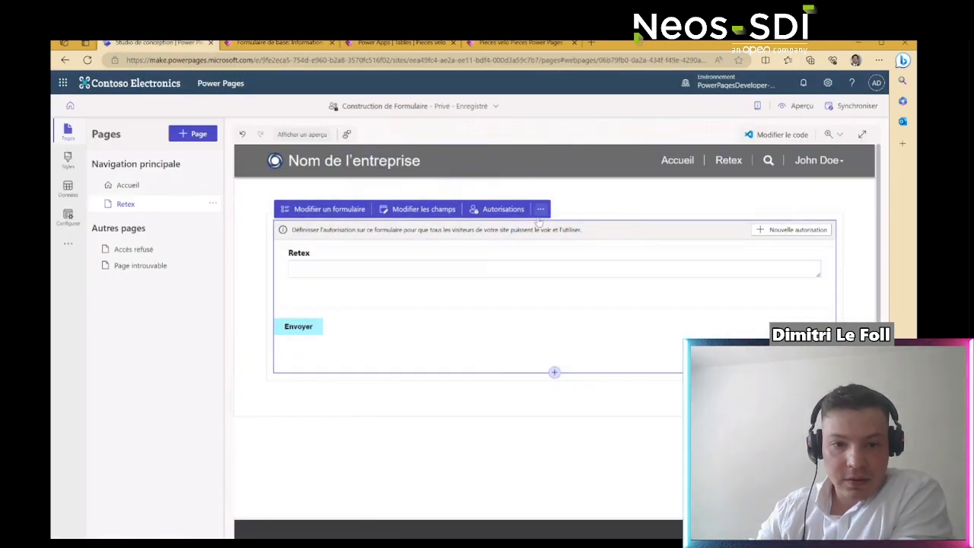
# Step: Delete the form from the Retex page section and insert a list component in its place
pyautogui.click(540, 208)
pyautogui.click(548, 274)
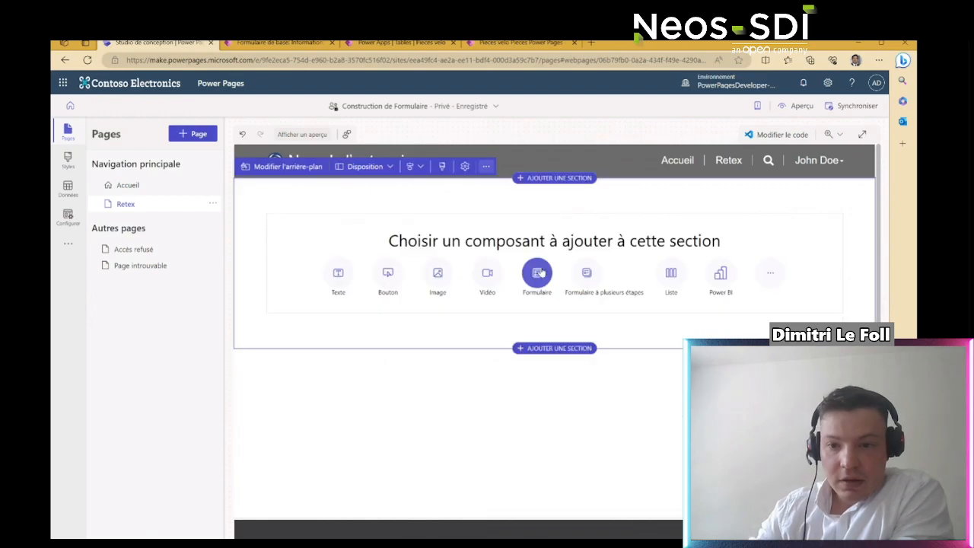
pyautogui.click(670, 272)
# Step: Base the list on the Pieces velo table with the Pieces Power Pages view and name it Pieces Power Pages web
pyautogui.click(484, 274)
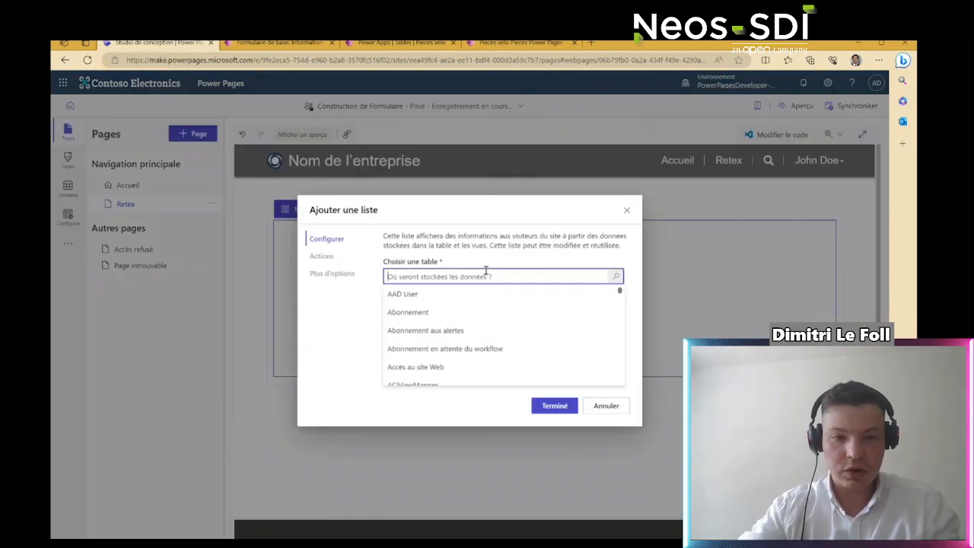
pyautogui.write('piec')
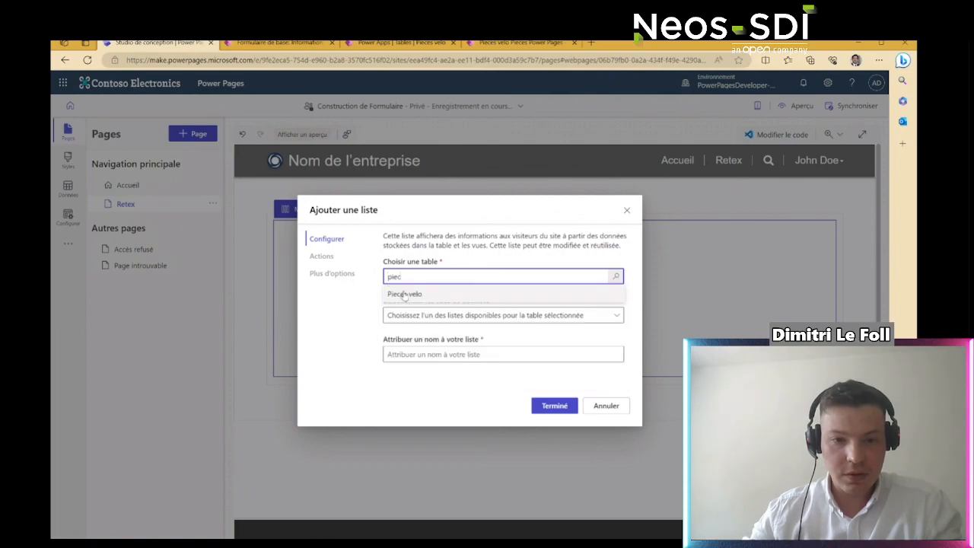
pyautogui.click(449, 294)
pyautogui.click(450, 314)
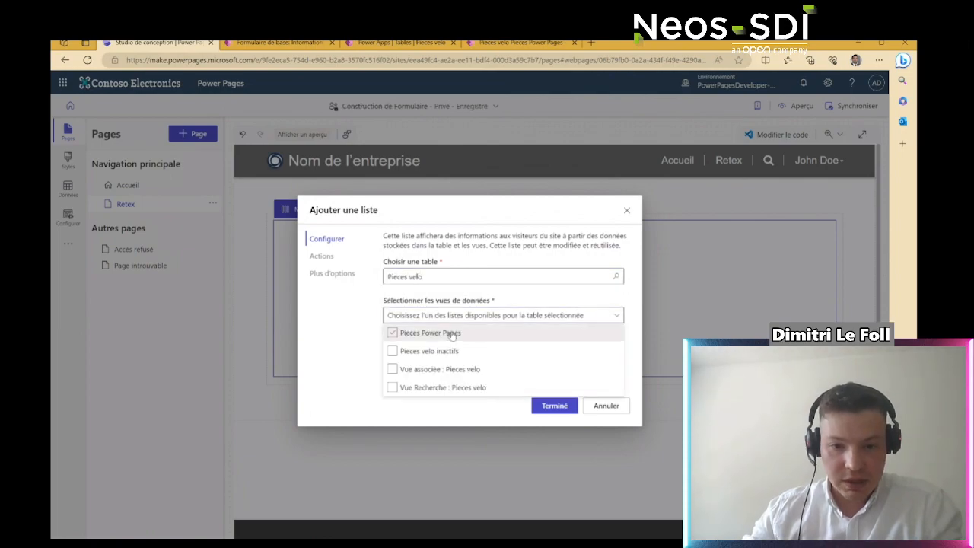
pyautogui.click(455, 335)
pyautogui.click(496, 415)
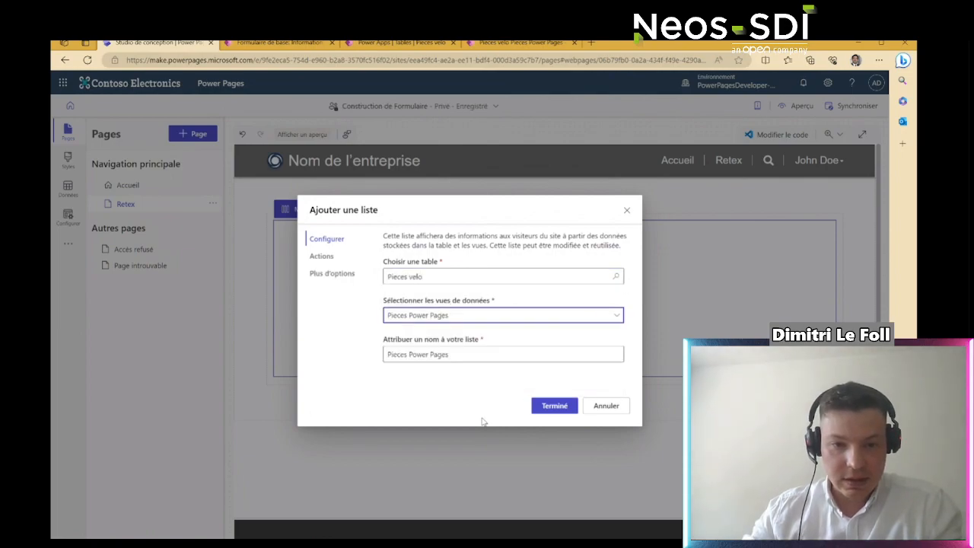
pyautogui.click(452, 357)
pyautogui.write('web')
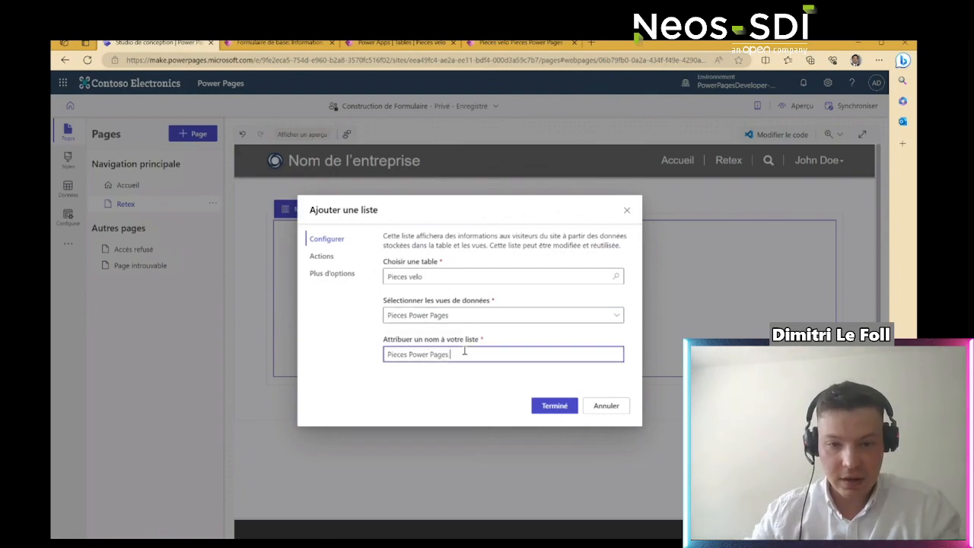
# Step: Enable record editing on the list rows with the form Formulaire Power Pages web and add the list to the page
pyautogui.click(322, 257)
pyautogui.scroll(-1, 533, 330)
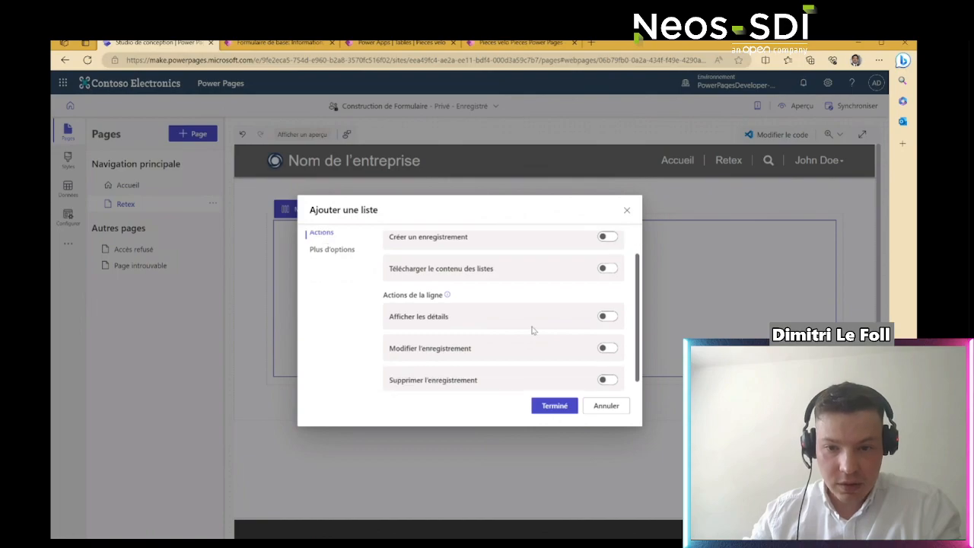
pyautogui.click(608, 342)
pyautogui.scroll(-1, 595, 346)
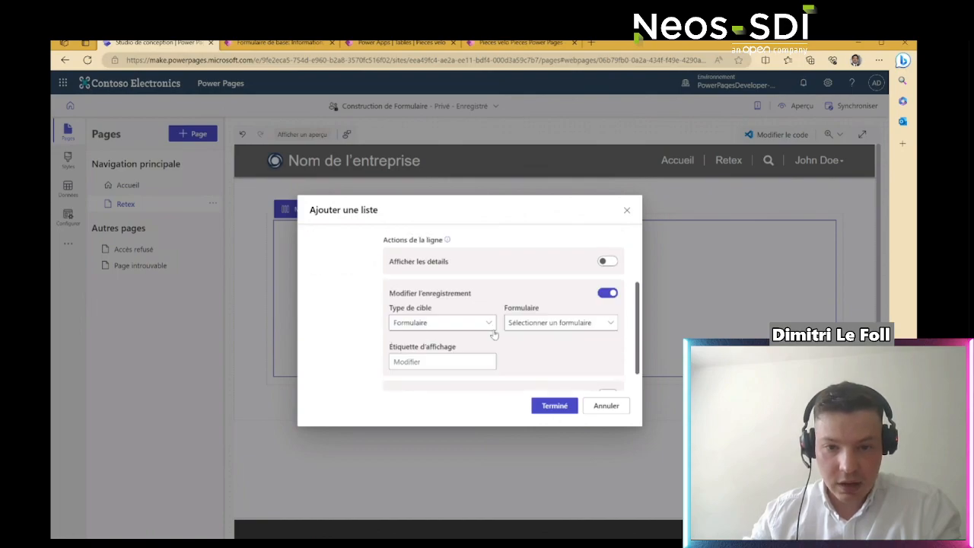
pyautogui.click(540, 325)
pyautogui.click(541, 340)
pyautogui.scroll(-1, 551, 340)
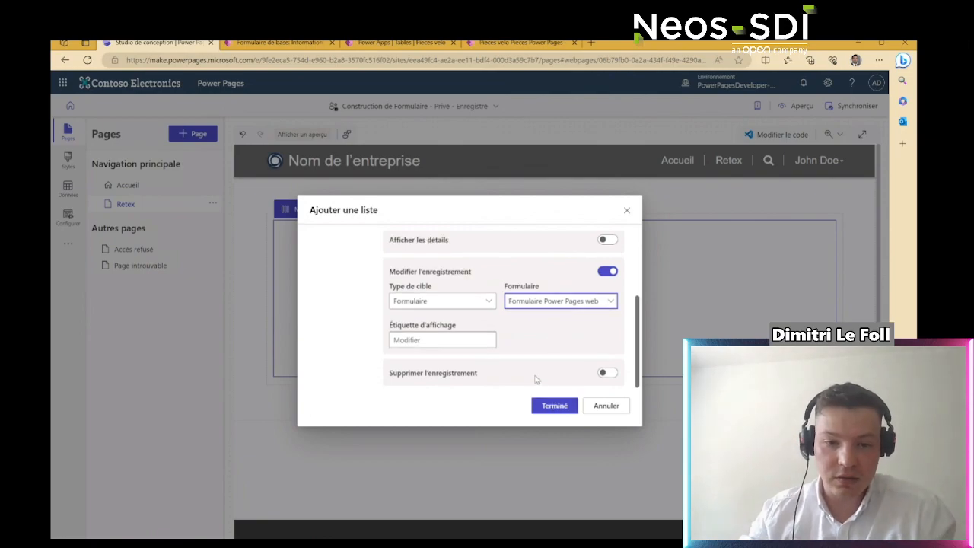
pyautogui.click(559, 407)
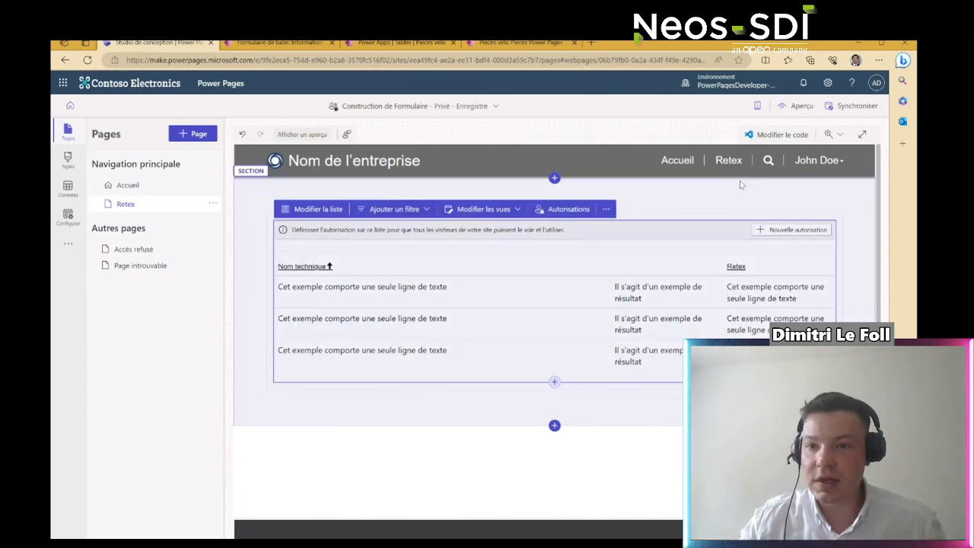
# Step: Preview the Retex page in the browser and accept the permissions requested by the Portals-Construction de Formulaire application
pyautogui.click(797, 106)
pyautogui.click(789, 136)
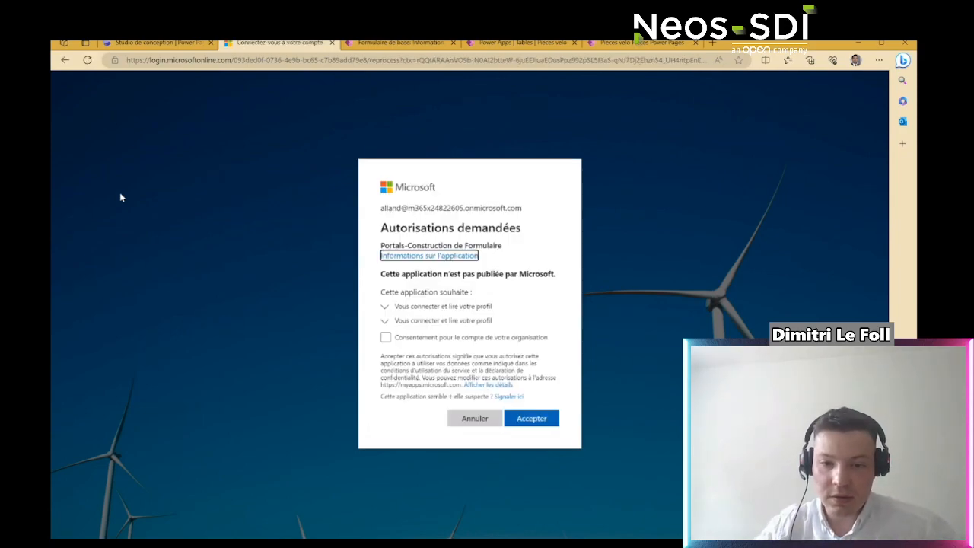
pyautogui.click(525, 417)
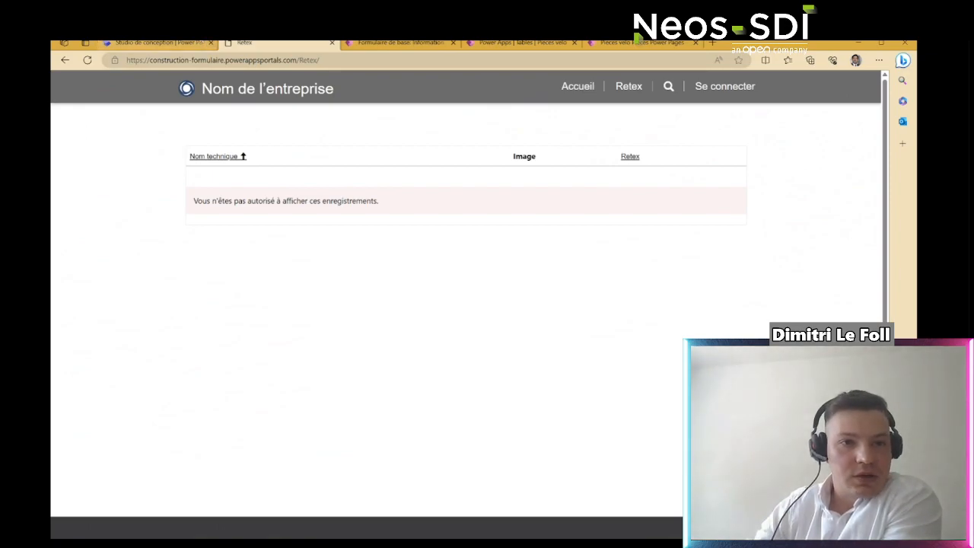
# Step: Leave the Construction de Formulaire site, close its preview and open Site rouge for editing
pyautogui.click(156, 42)
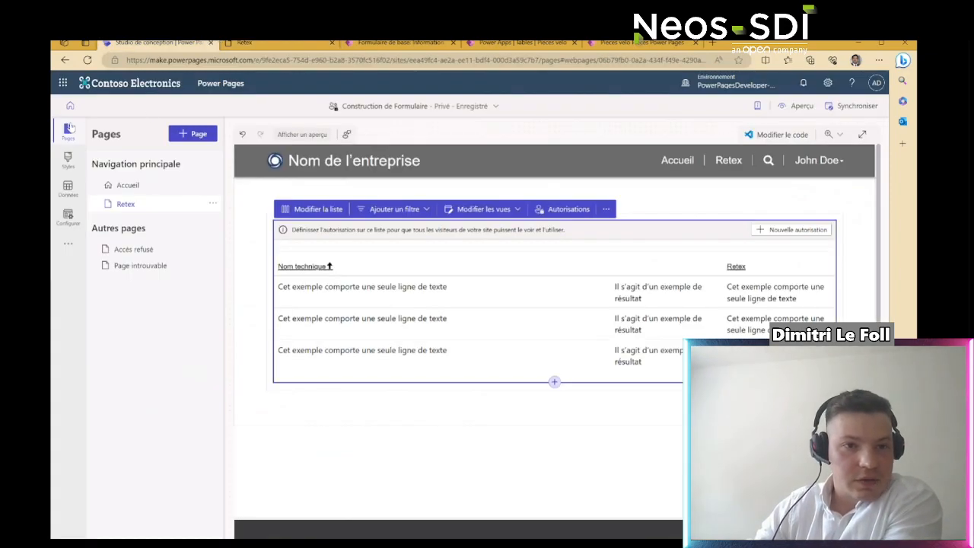
pyautogui.click(70, 107)
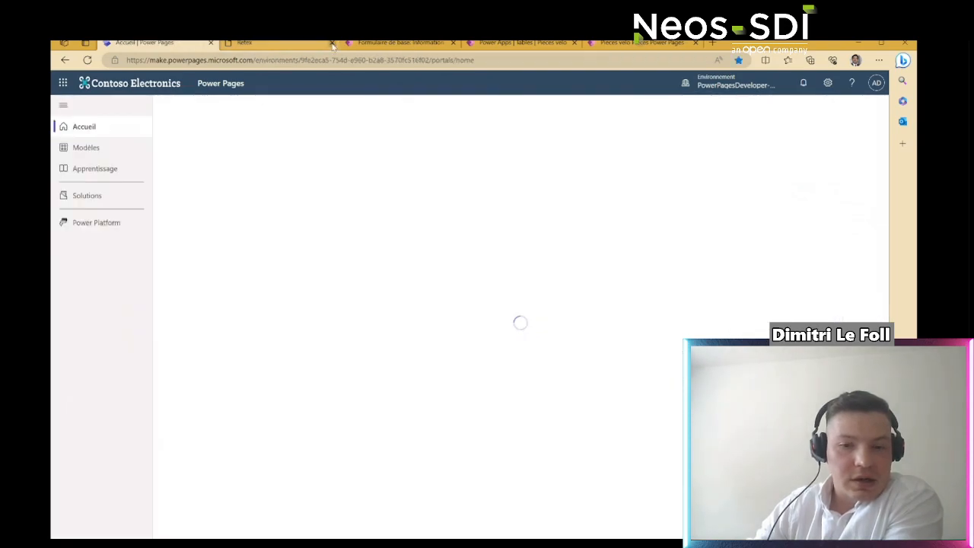
pyautogui.click(332, 43)
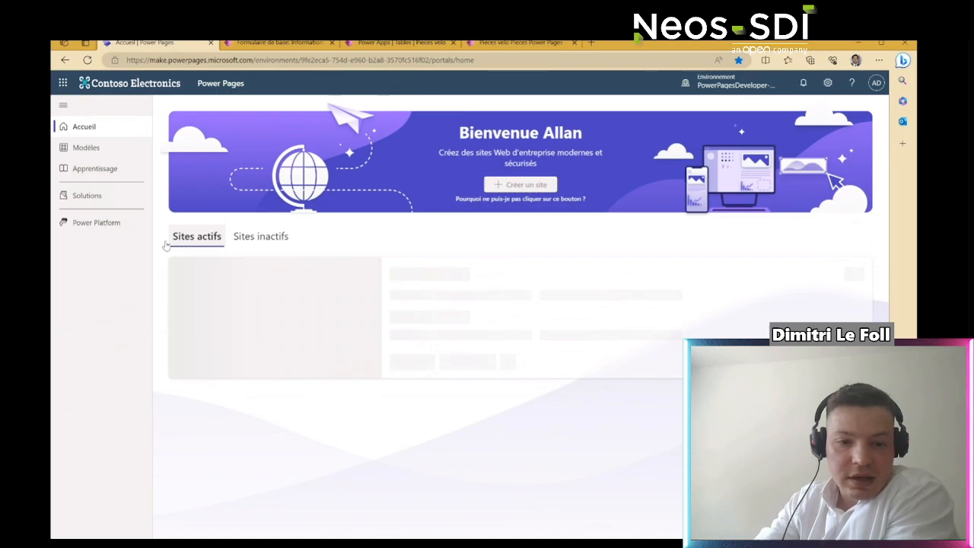
pyautogui.scroll(-2, 333, 320)
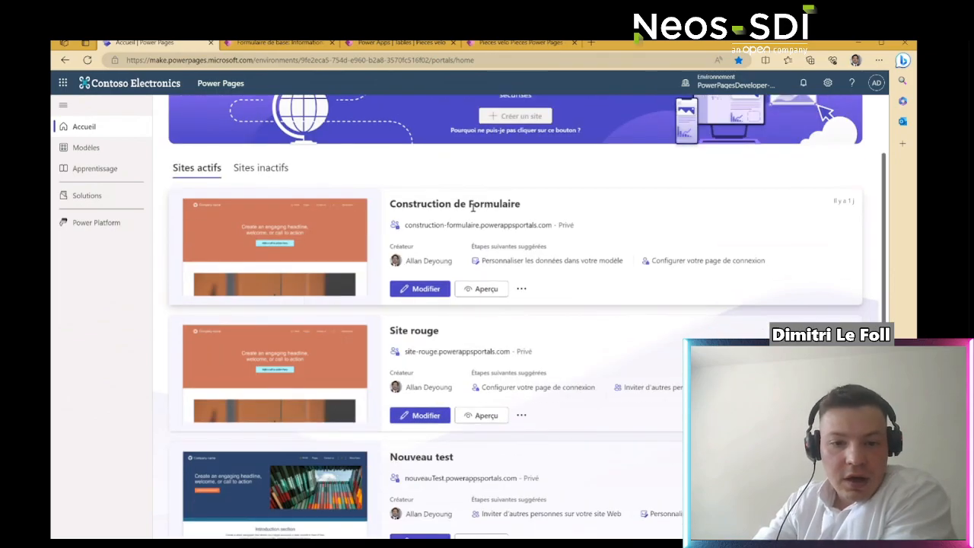
pyautogui.click(424, 415)
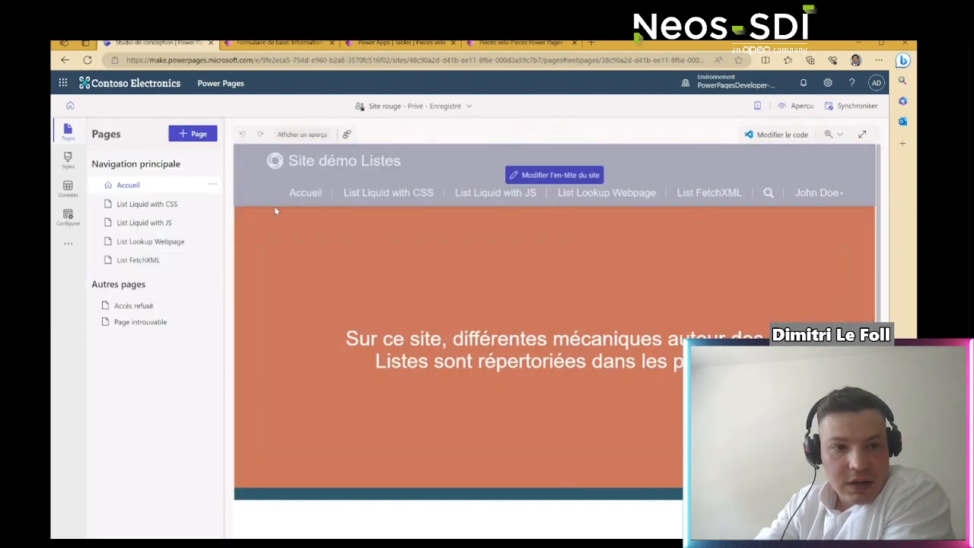
# Step: Open the List Liquid with CSS page of Site rouge and preview it in the browser
pyautogui.click(167, 210)
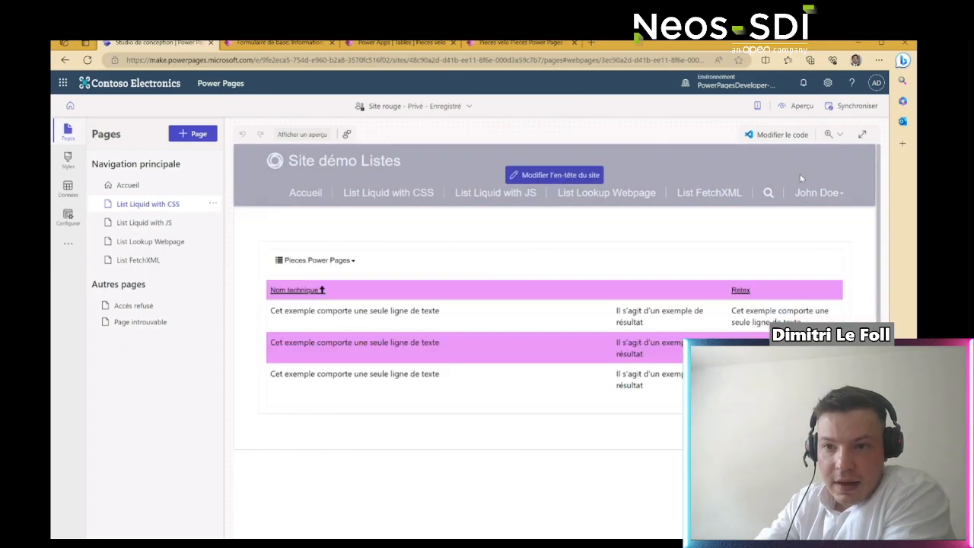
pyautogui.click(799, 107)
pyautogui.click(791, 133)
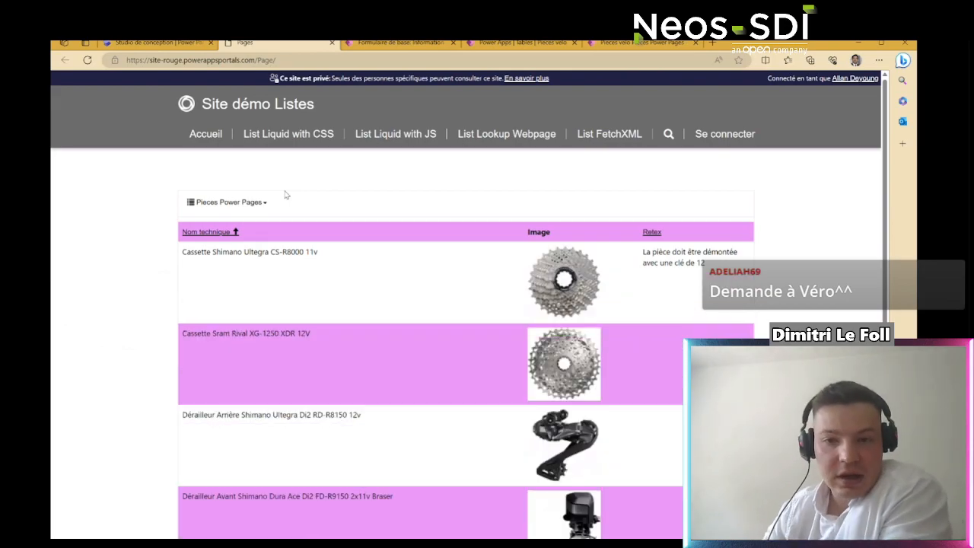
# Step: Examine the styled parts list with its images, Retex notes and available views, and close the preview
pyautogui.scroll(-4, 286, 195)
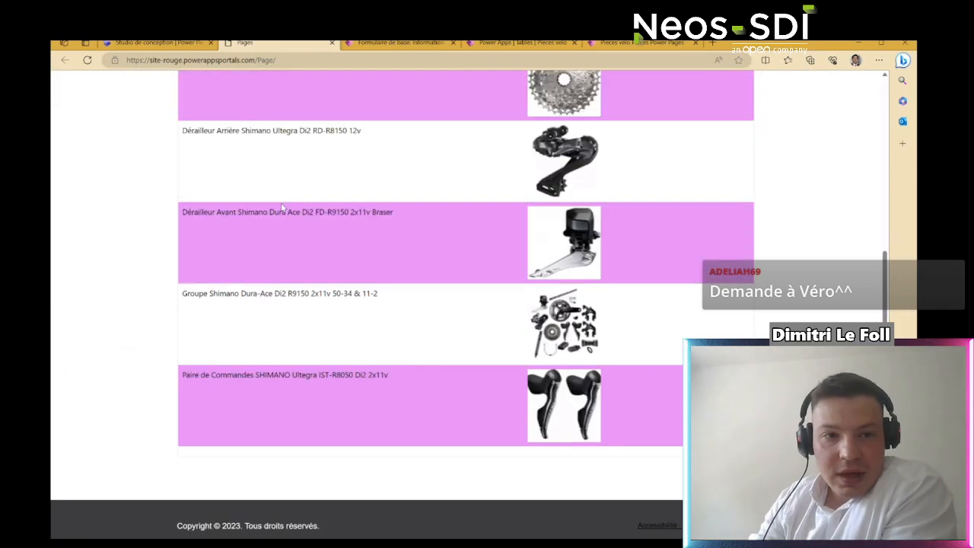
pyautogui.scroll(4, 585, 234)
pyautogui.scroll(-1, 585, 234)
pyautogui.scroll(1, 506, 198)
pyautogui.scroll(-2, 515, 228)
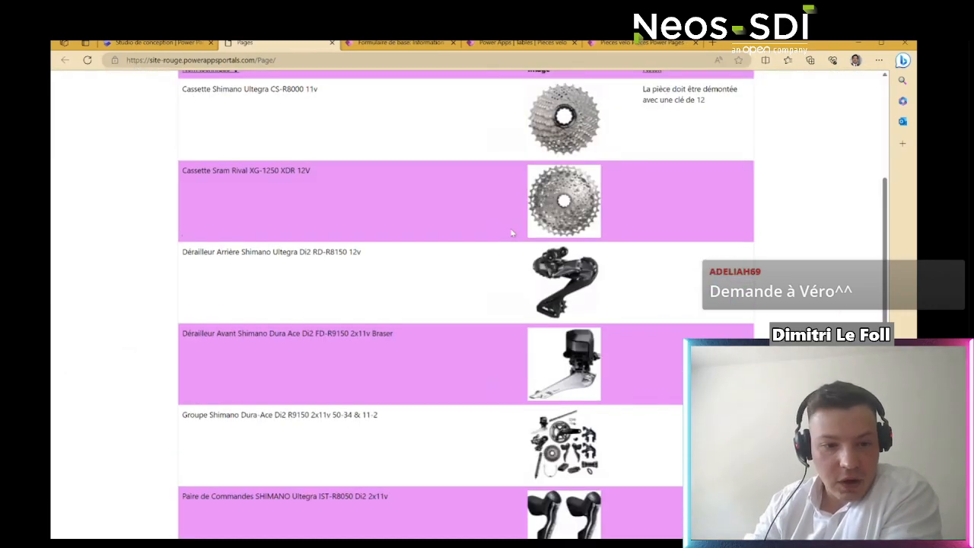
pyautogui.scroll(-2, 506, 230)
pyautogui.scroll(3, 504, 228)
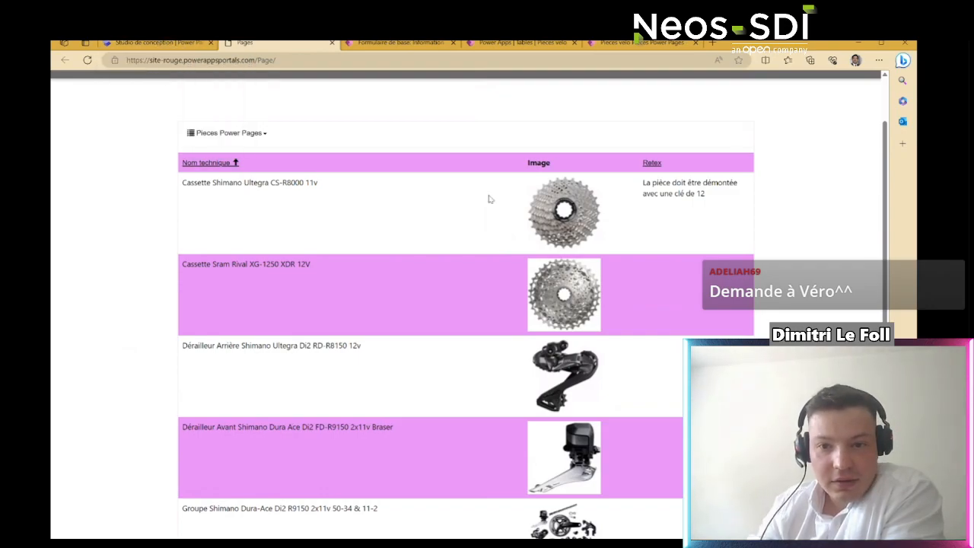
pyautogui.scroll(-2, 489, 196)
pyautogui.scroll(-1, 466, 304)
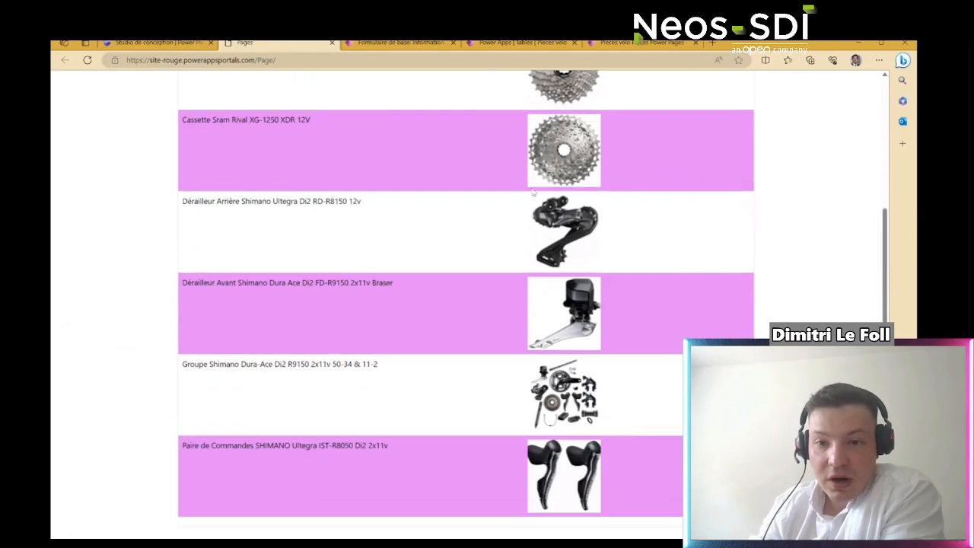
pyautogui.scroll(4, 722, 191)
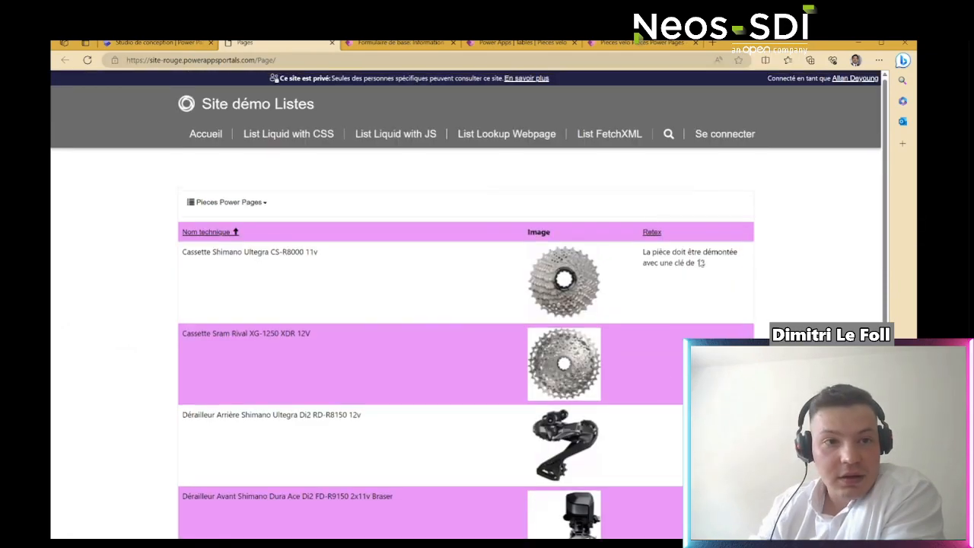
pyautogui.click(261, 200)
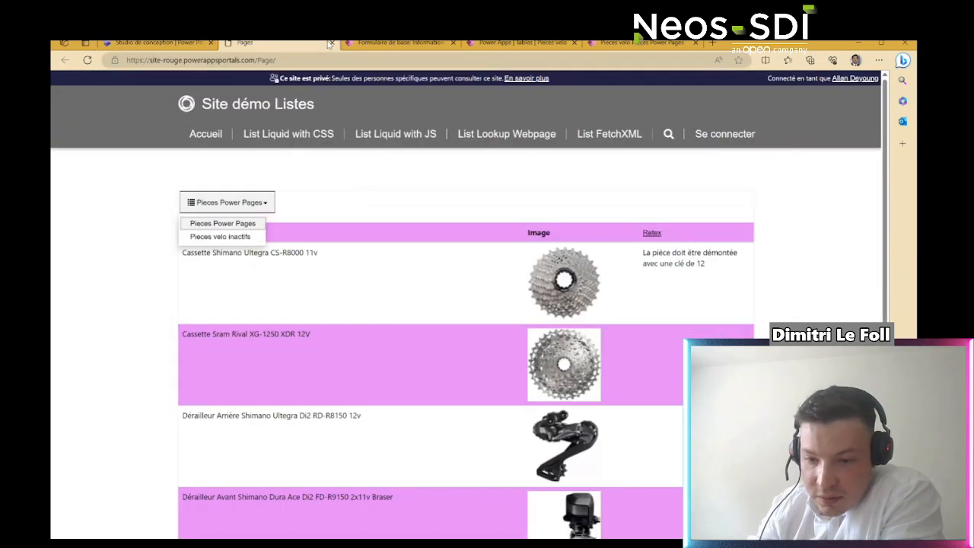
pyautogui.click(330, 43)
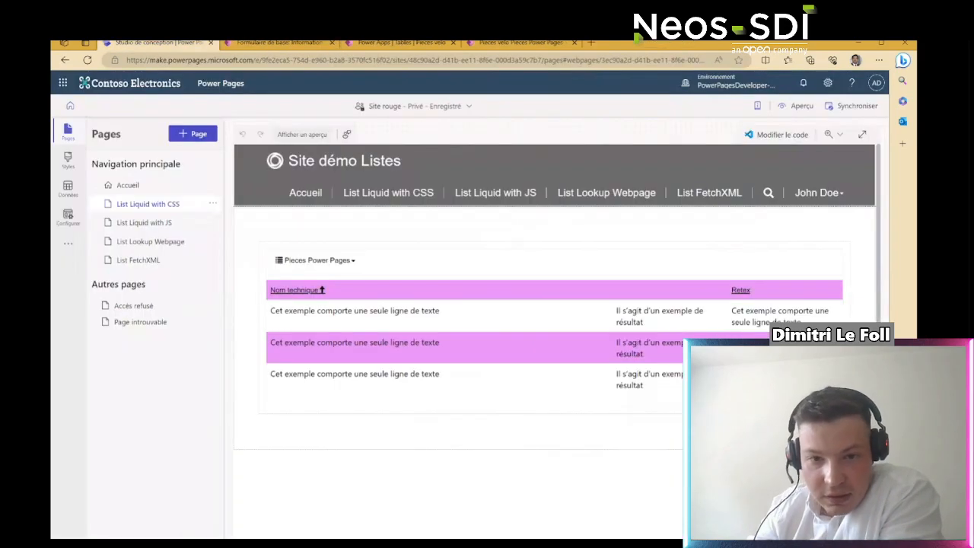
# Step: Switch to PowerPoint and start the slide show from the Architecture Power Pages slide
pyautogui.hotkey('alt', 'Tab')
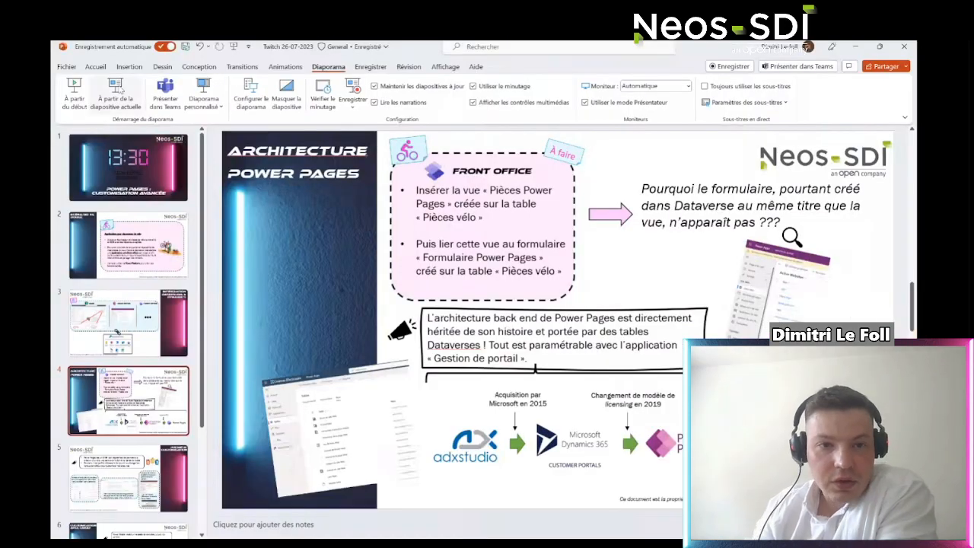
pyautogui.click(120, 89)
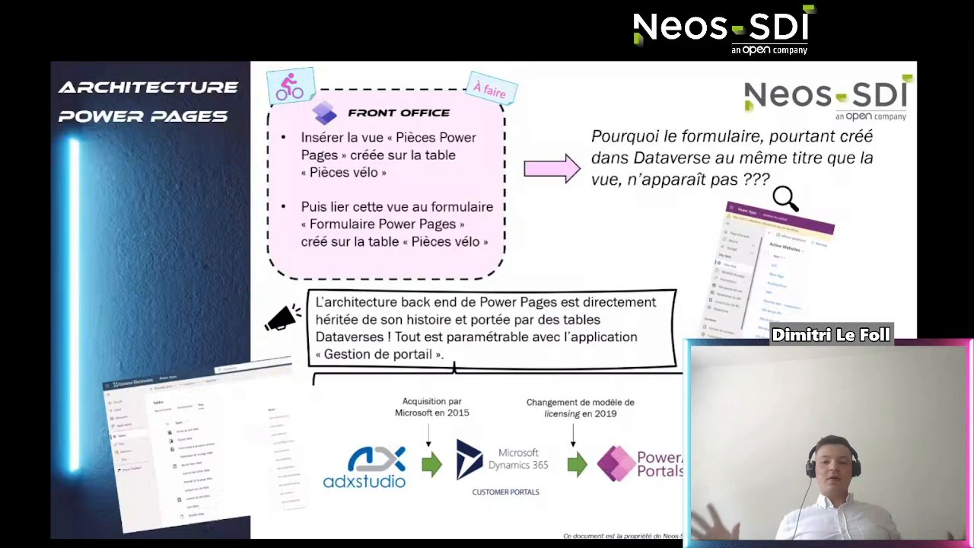